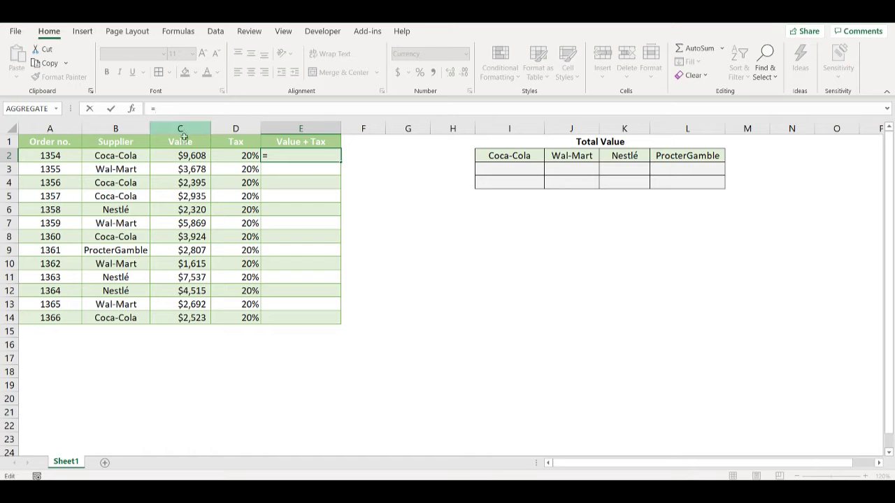
# - Complete the first Value + Tax formula in E2 as =C2+C2*D2
pyautogui.write('+')
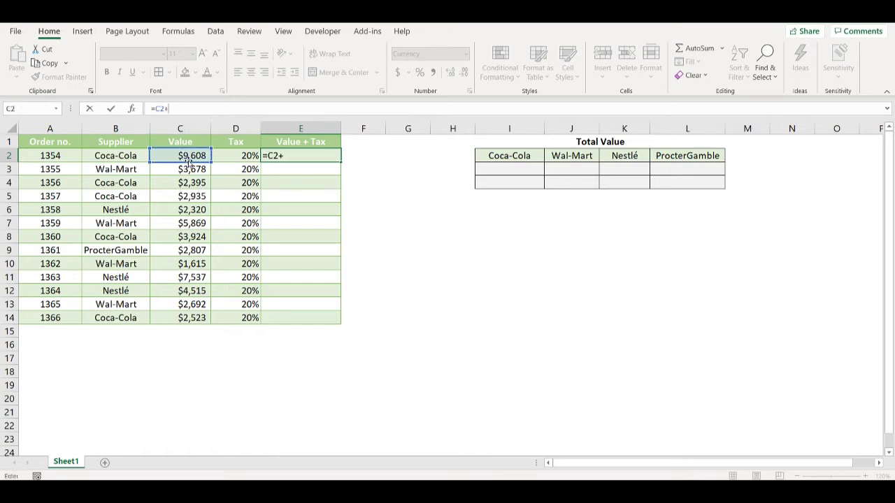
pyautogui.click(188, 161)
pyautogui.write('*')
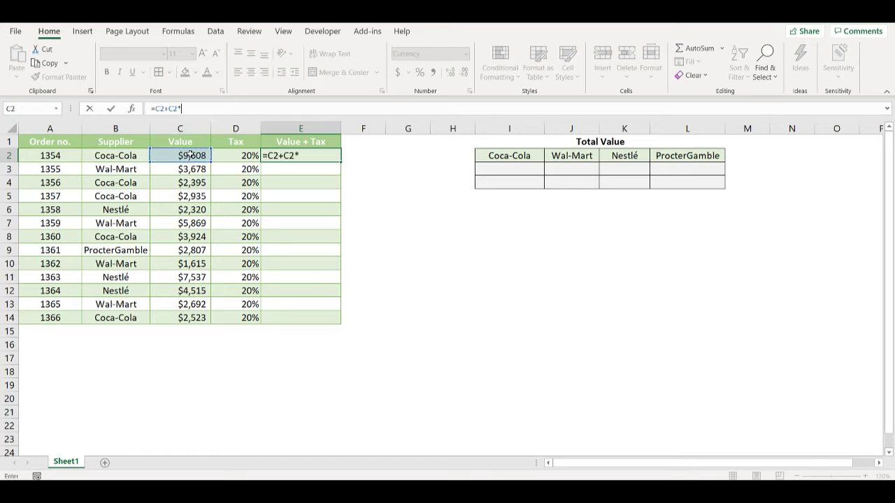
pyautogui.click(228, 159)
pyautogui.press('Return')
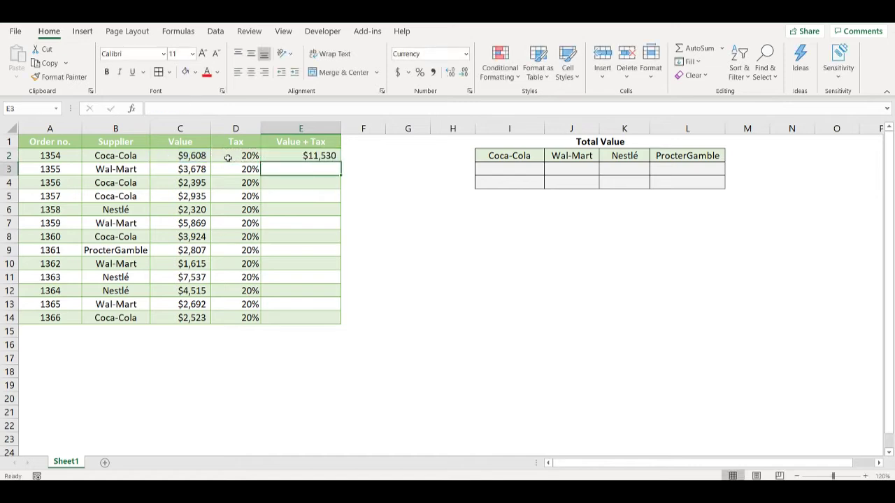
# - Copy the E2 formula and paste only the formula into the remaining Value + Tax cells E3:E14
pyautogui.click(303, 158)
pyautogui.hotkey('ctrl', 'c')
pyautogui.moveTo(307, 168); pyautogui.dragTo(316, 315)
pyautogui.rightClick(316, 316)
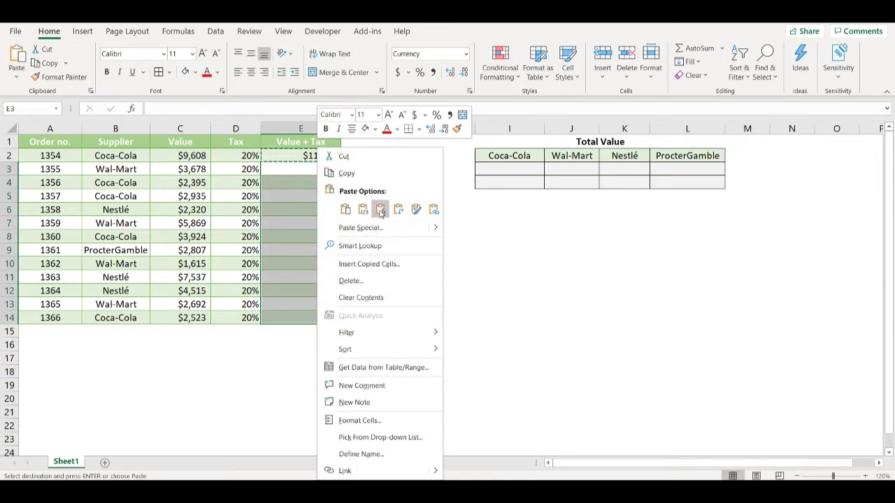
pyautogui.click(380, 209)
pyautogui.click(286, 356)
# - Add an order in row 15 by filling A15:D15 from the row above and extending the E14 formula to E15
pyautogui.moveTo(32, 332); pyautogui.dragTo(223, 332)
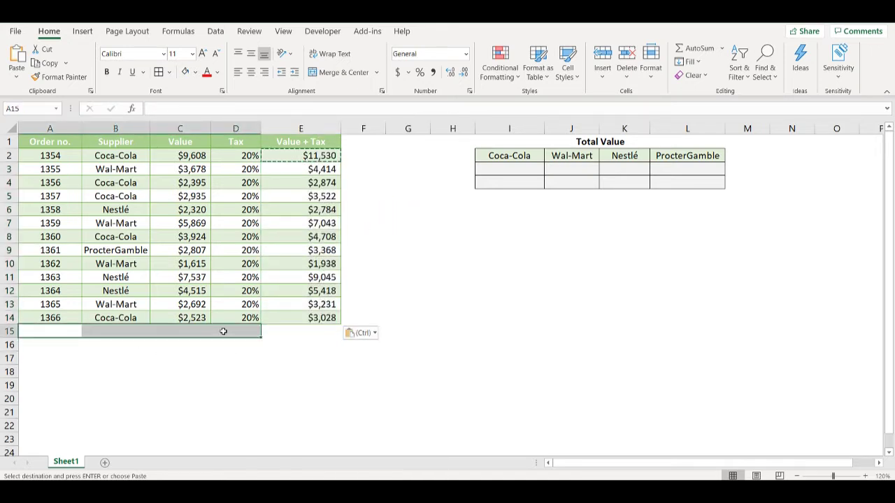
pyautogui.hotkey('ctrl', 'd')
pyautogui.click(326, 331)
pyautogui.click(333, 317)
pyautogui.moveTo(341, 325); pyautogui.dragTo(342, 341)
pyautogui.click(315, 335)
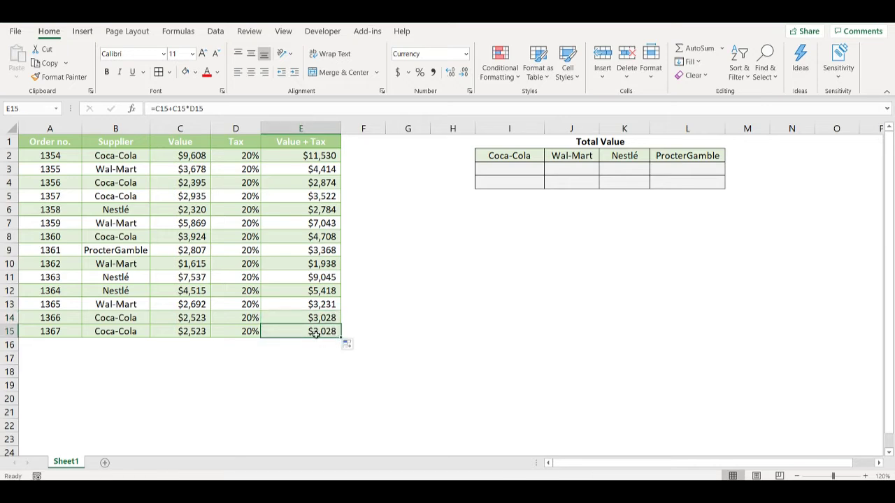
# - Undo the row 15 fills and clear the Value + Tax formulas in E2:E14
pyautogui.hotkey('ctrl', 'z')
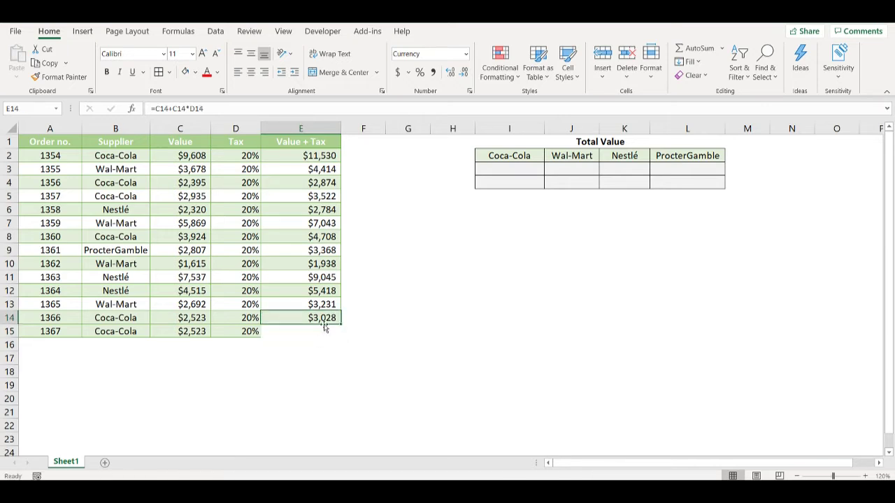
pyautogui.hotkey('ctrl', 'z')
pyautogui.moveTo(324, 316); pyautogui.dragTo(314, 160)
pyautogui.press('Delete')
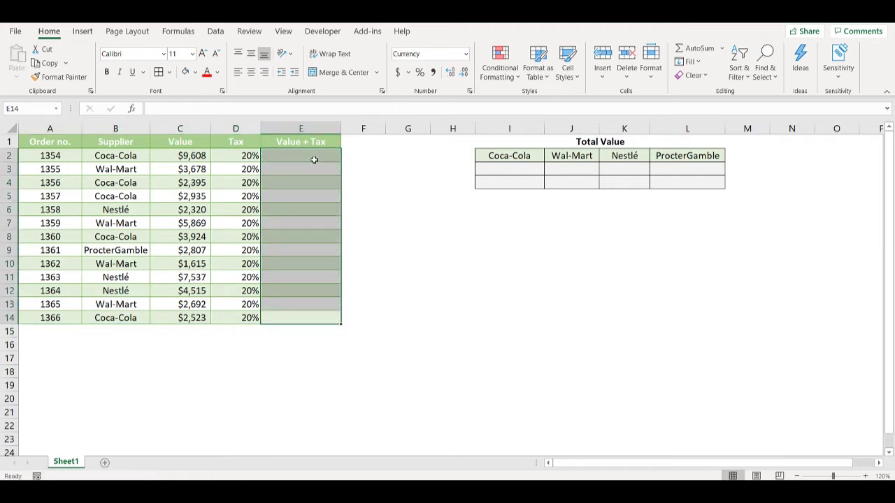
# - Convert the order data in A1:E14 into a table with headers
pyautogui.click(60, 143)
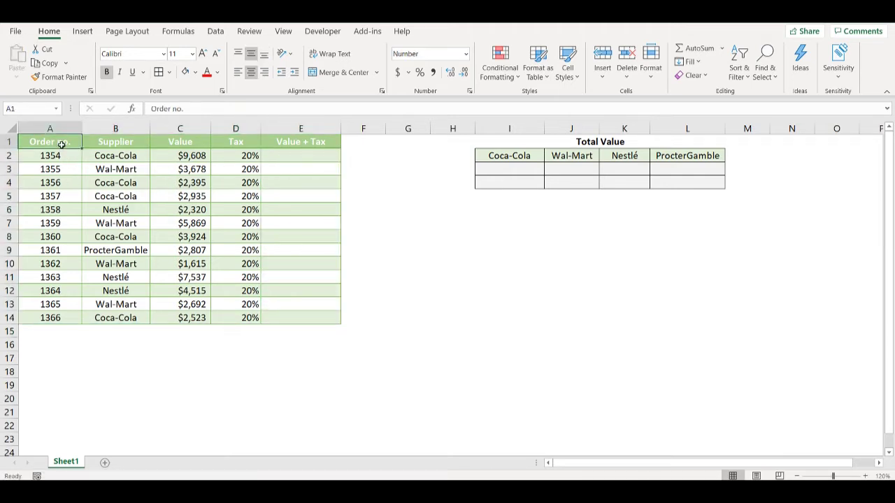
pyautogui.click(83, 31)
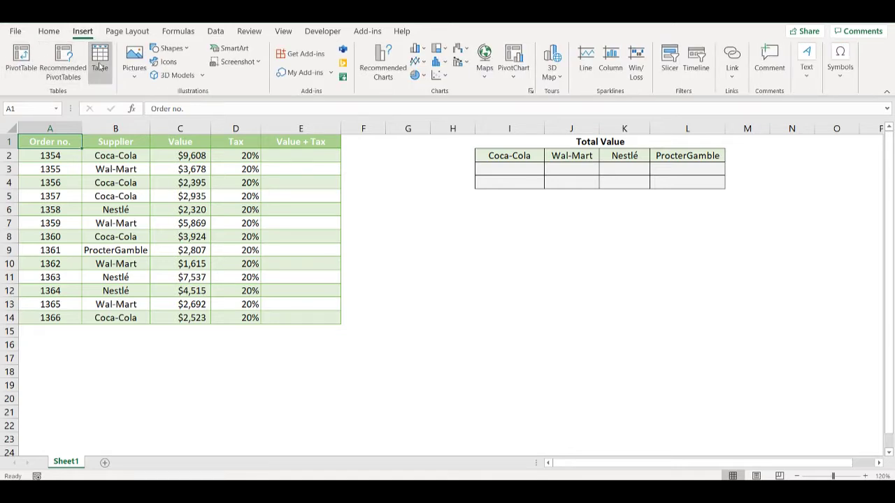
pyautogui.click(100, 66)
pyautogui.click(388, 251)
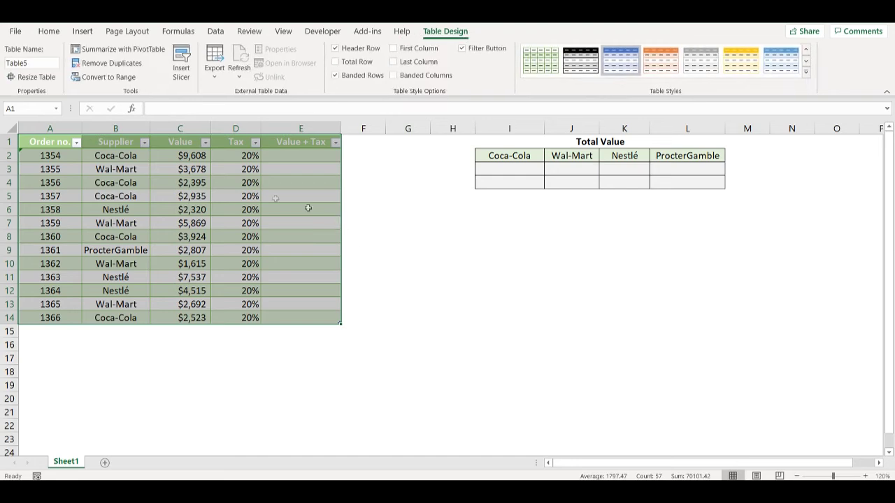
pyautogui.click(300, 156)
pyautogui.write('=')
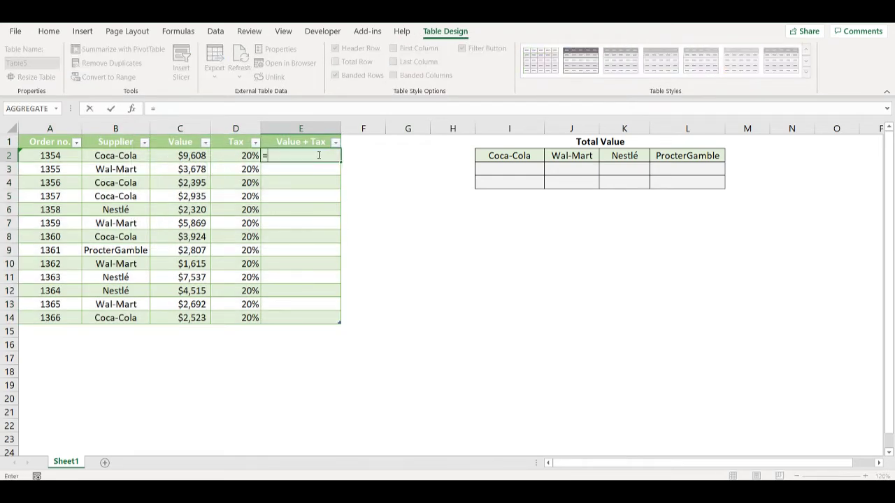
pyautogui.click(191, 158)
pyautogui.write('*')
pyautogui.click(191, 157)
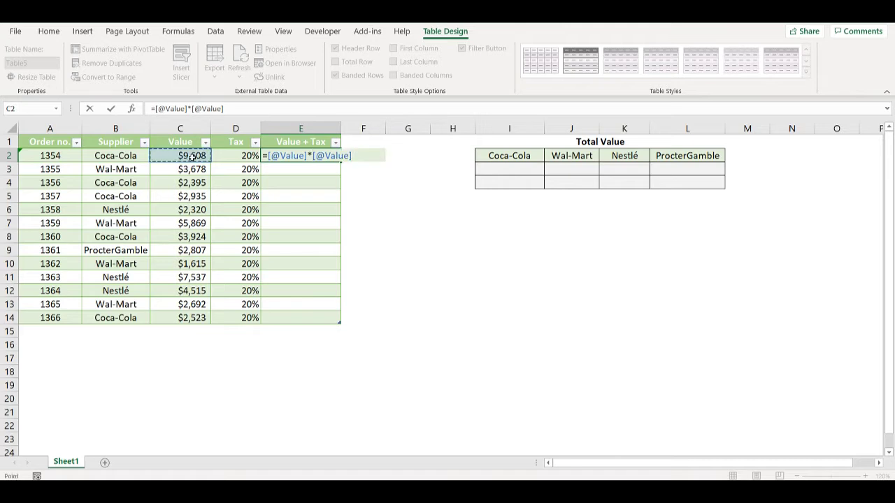
pyautogui.write('*')
pyautogui.click(242, 158)
pyautogui.click(189, 109)
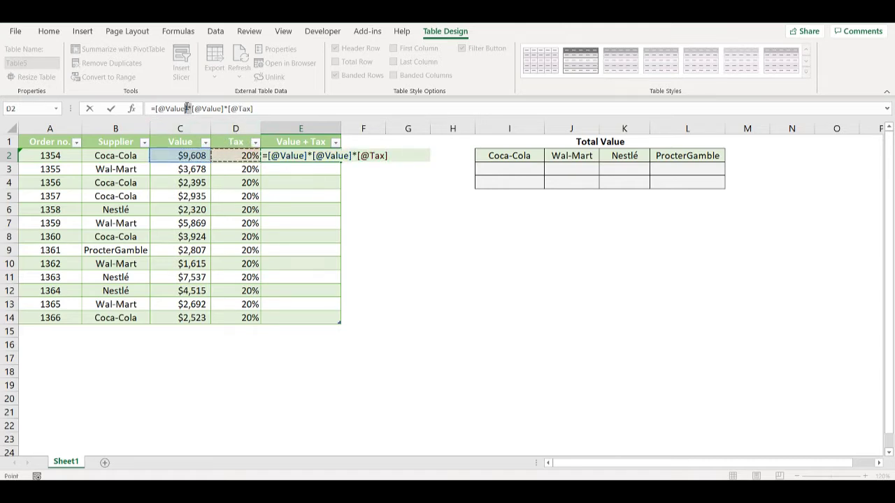
pyautogui.write('+')
pyautogui.press('Return')
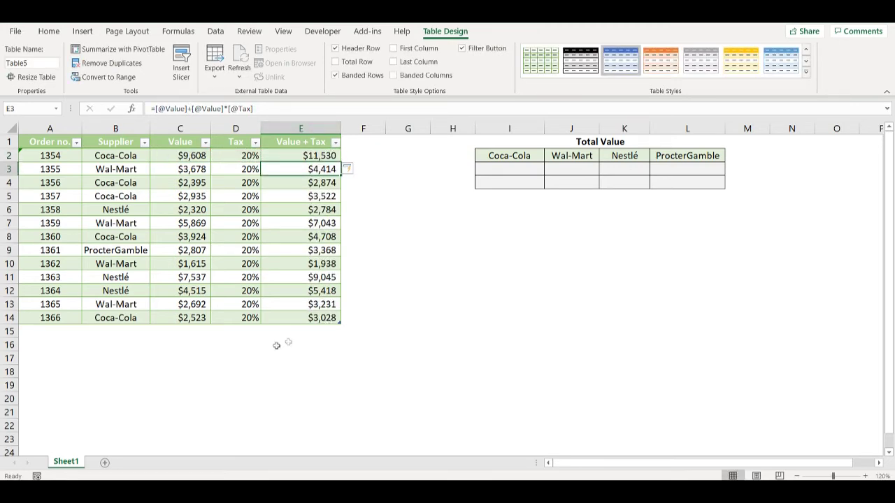
# - Try extending the table by filling A15:D15 from the row above, and undo the fill
pyautogui.moveTo(65, 333); pyautogui.dragTo(230, 332)
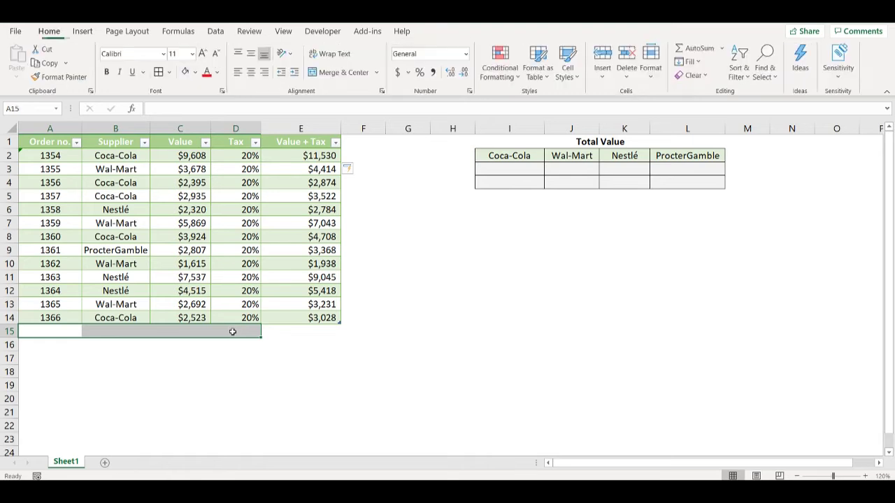
pyautogui.hotkey('ctrl', 'd')
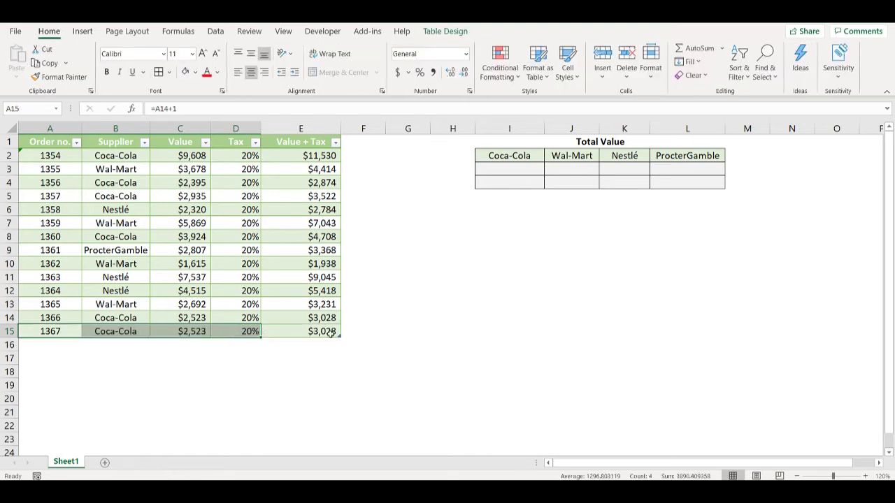
pyautogui.hotkey('ctrl', 'z')
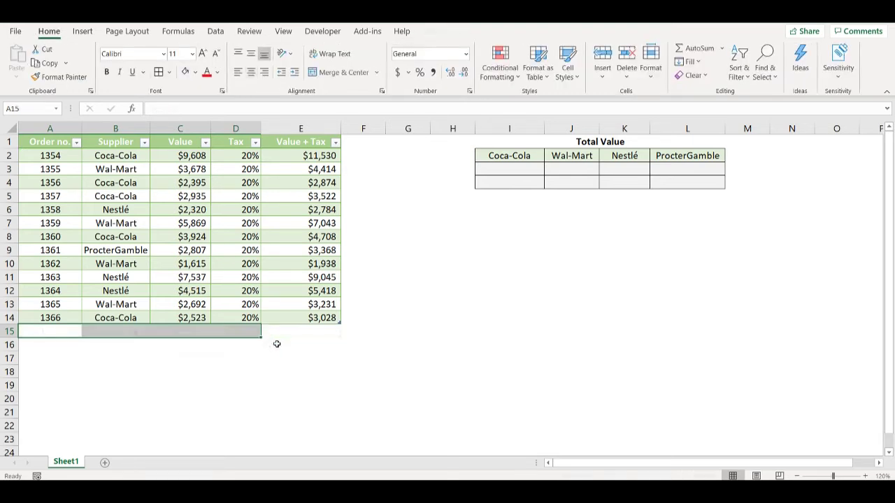
pyautogui.click(454, 291)
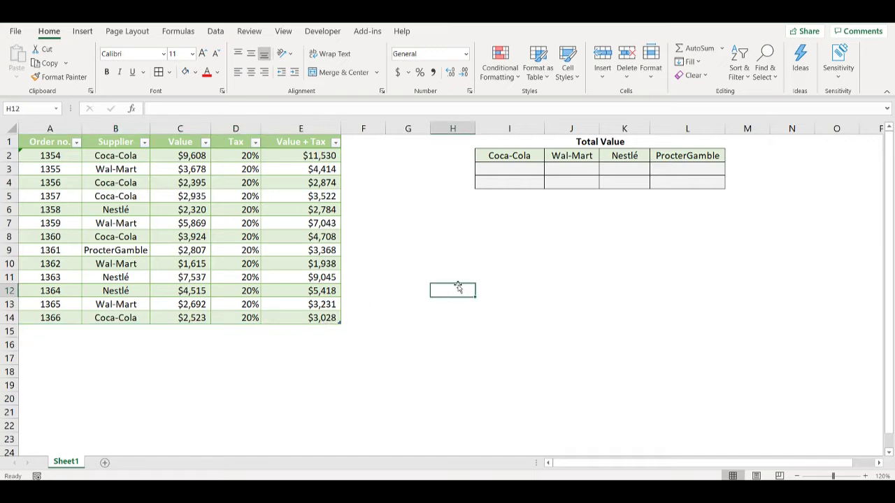
# - Build a SUMIF formula in I3 with range B:B, criteria I2 and sum range C:C
pyautogui.click(518, 170)
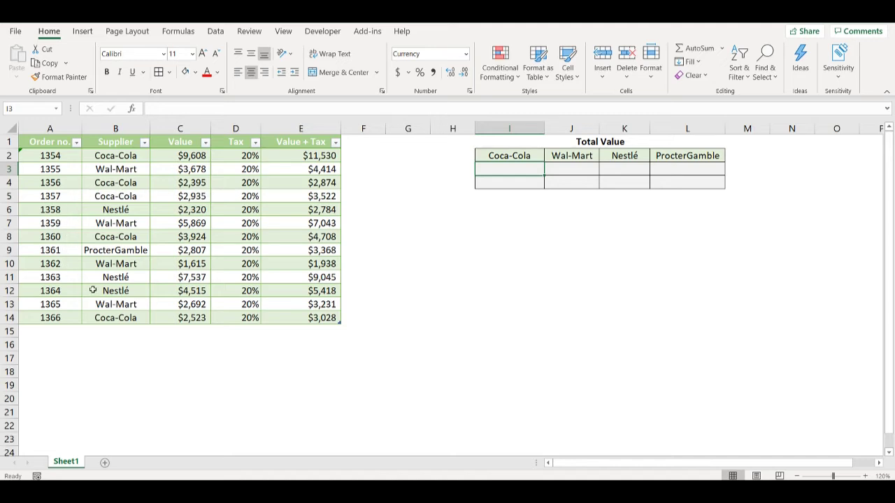
pyautogui.write('=sumif')
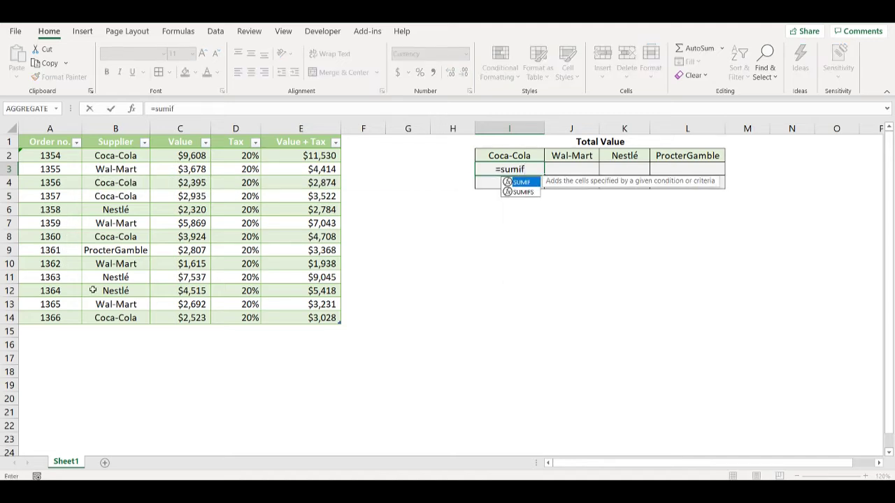
pyautogui.write('(B:B')
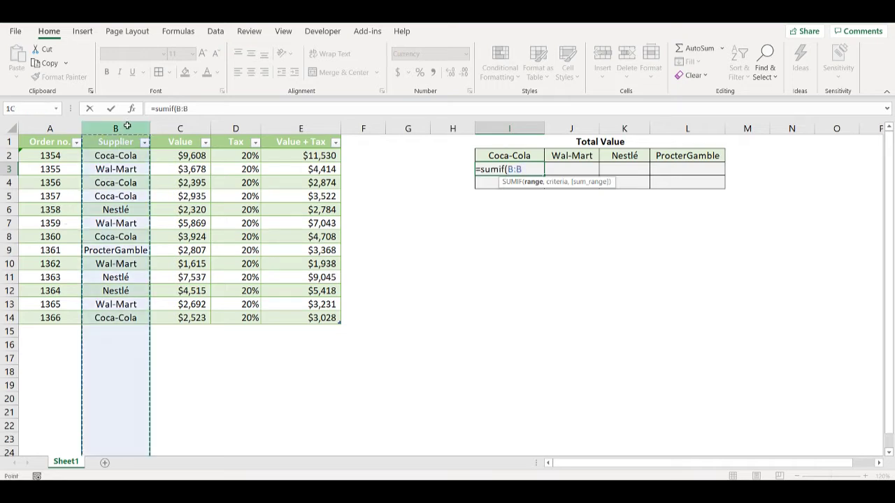
pyautogui.click(127, 124)
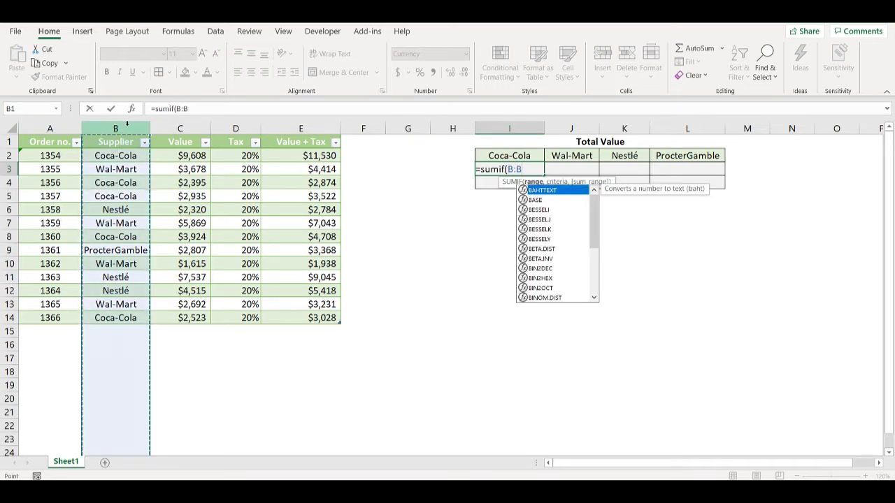
pyautogui.write(',')
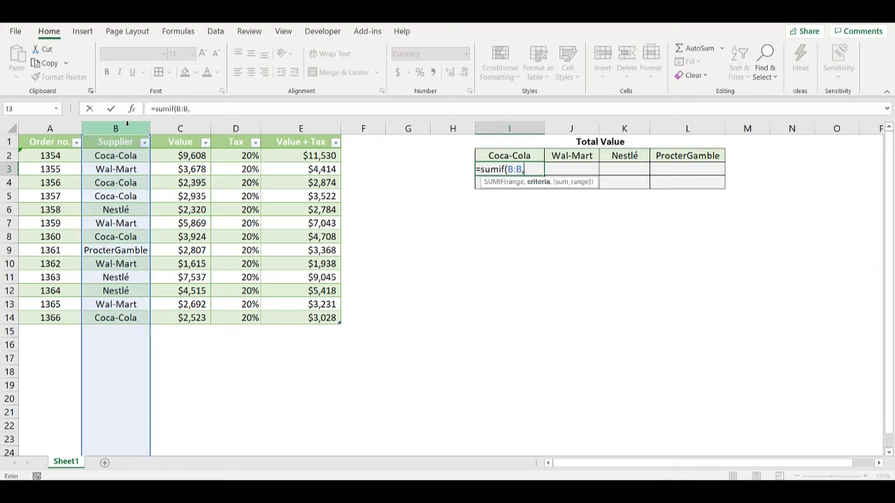
pyautogui.click(531, 156)
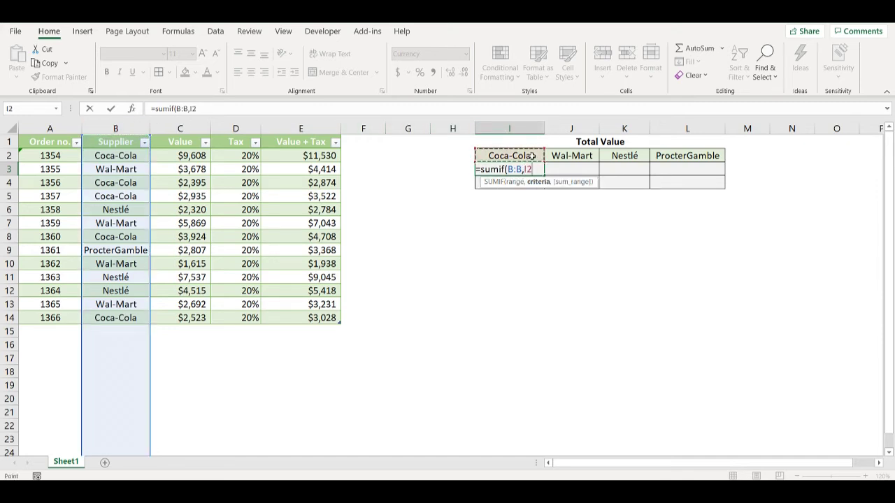
pyautogui.click(204, 108)
pyautogui.write(',')
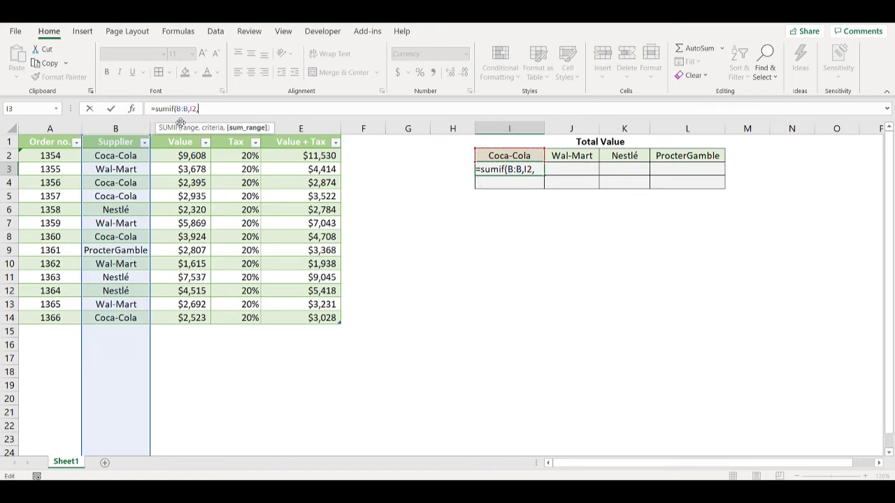
pyautogui.click(186, 120)
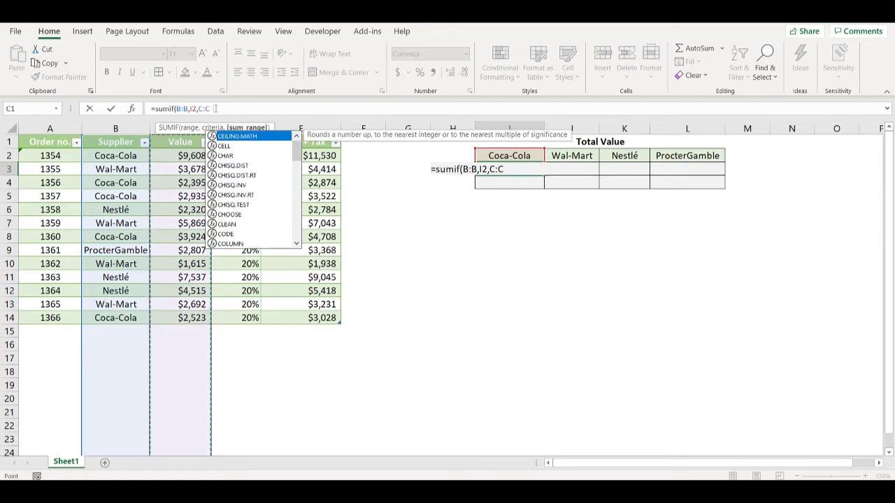
# - Make the I3 formula's column references absolute as $B:$B and $C:$C, and copy the completed formula across to L3
pyautogui.press('F4')
pyautogui.click(183, 108)
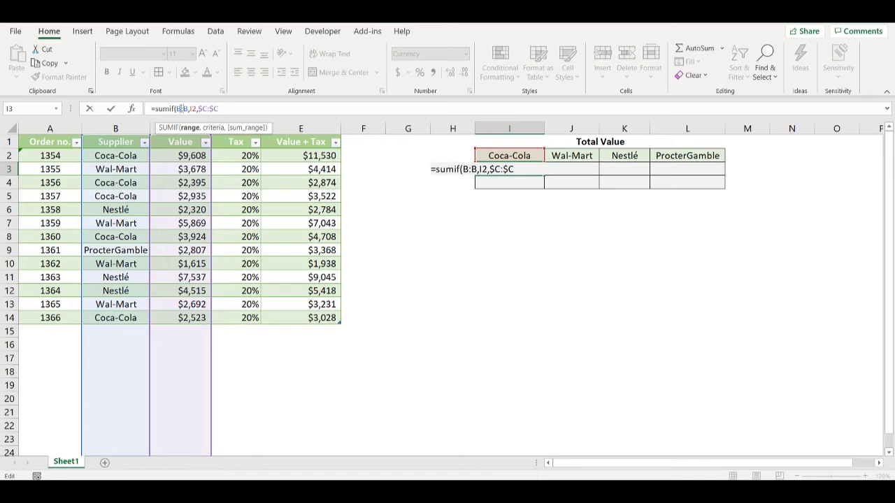
pyautogui.press('F4')
pyautogui.click(235, 108)
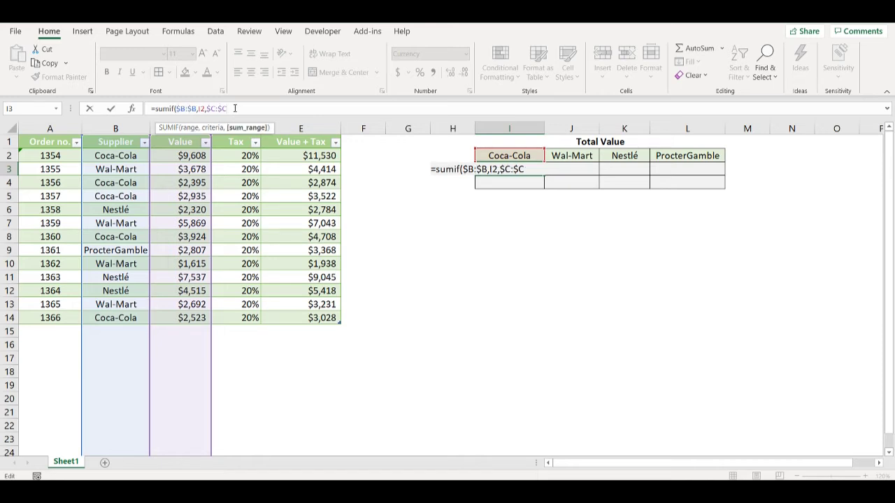
pyautogui.write(')')
pyautogui.press('Return')
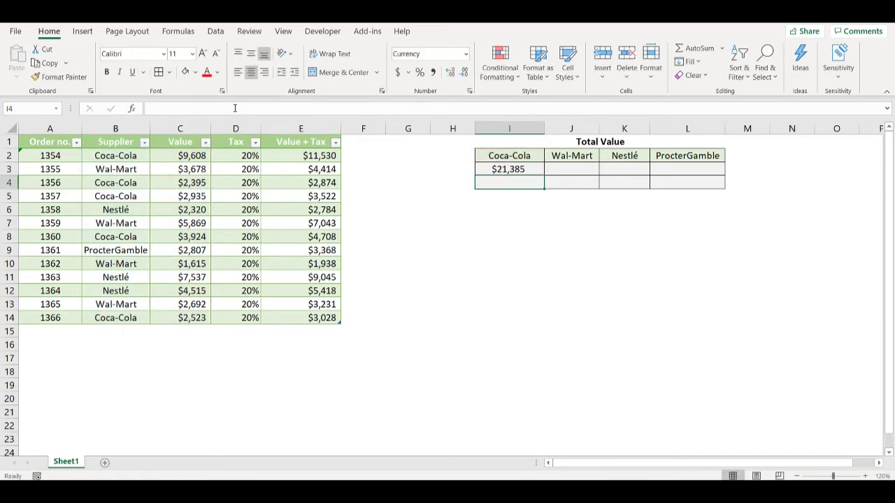
pyautogui.click(540, 173)
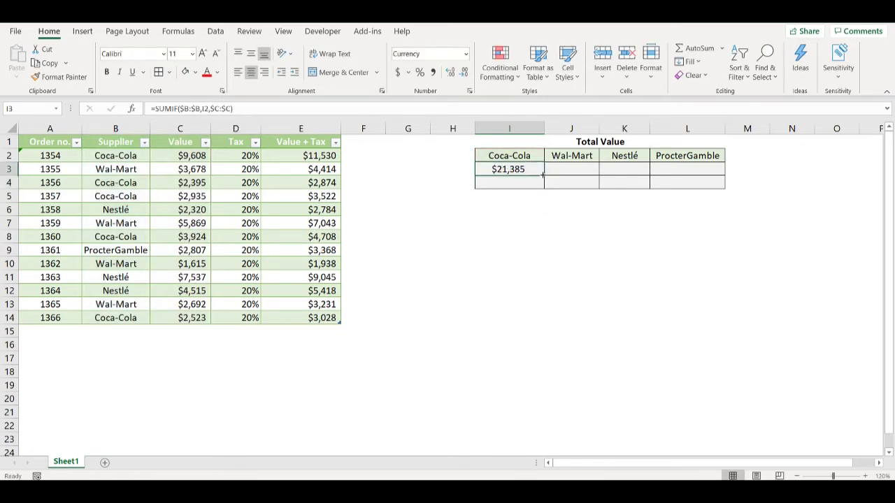
pyautogui.moveTo(542, 176); pyautogui.dragTo(725, 157)
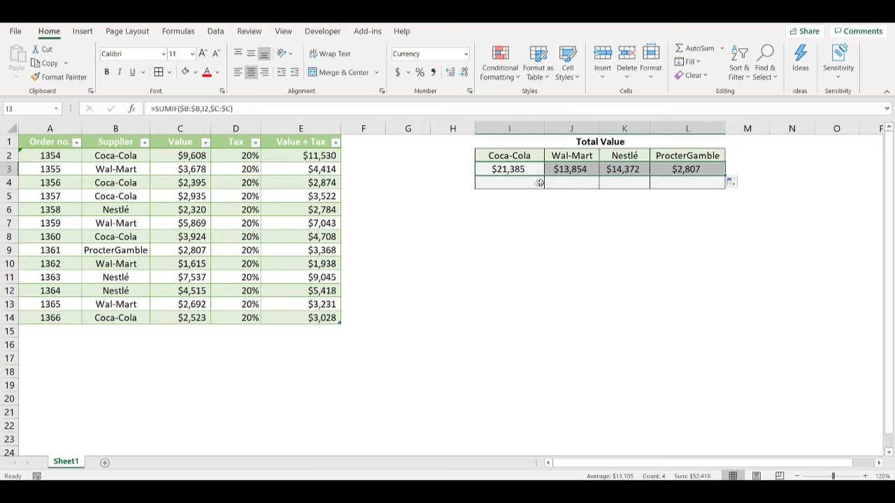
# - Enter a SUMIF formula in I4 with the whole table Supplier column as range, I2 as criteria and the Value column as sum range
pyautogui.click(518, 183)
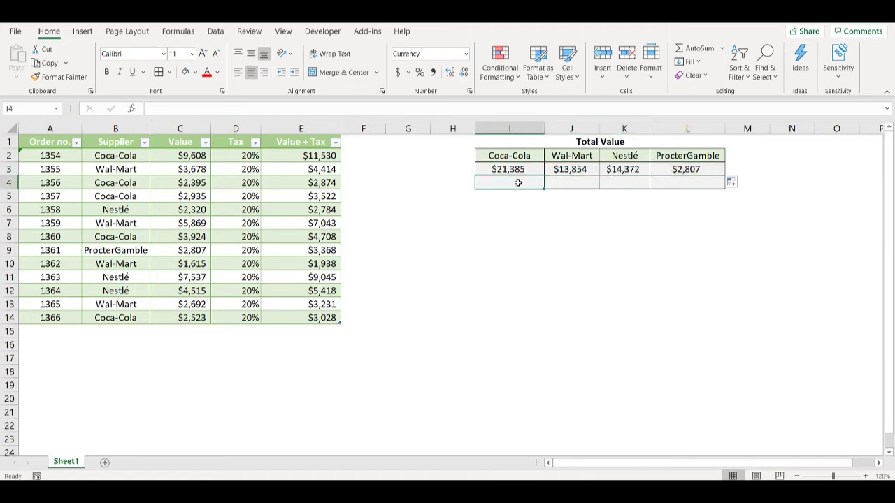
pyautogui.write('=sumi')
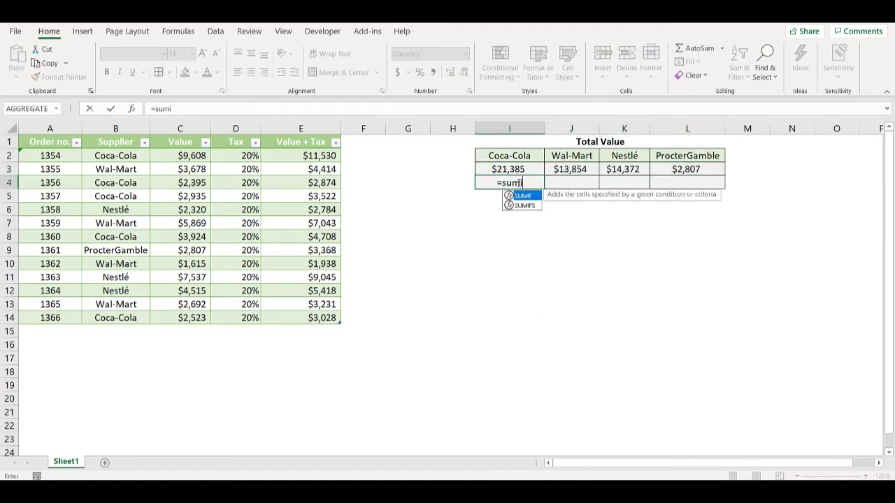
pyautogui.write('f(')
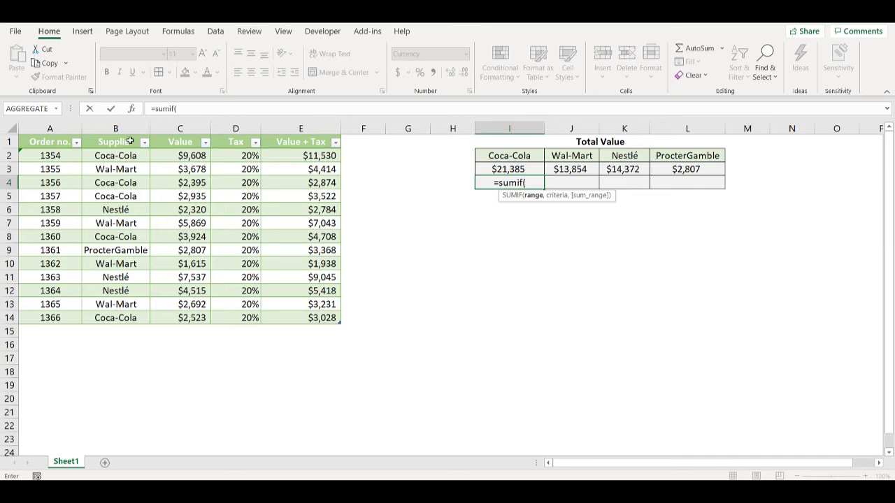
pyautogui.moveTo(130, 141); pyautogui.dragTo(130, 319)
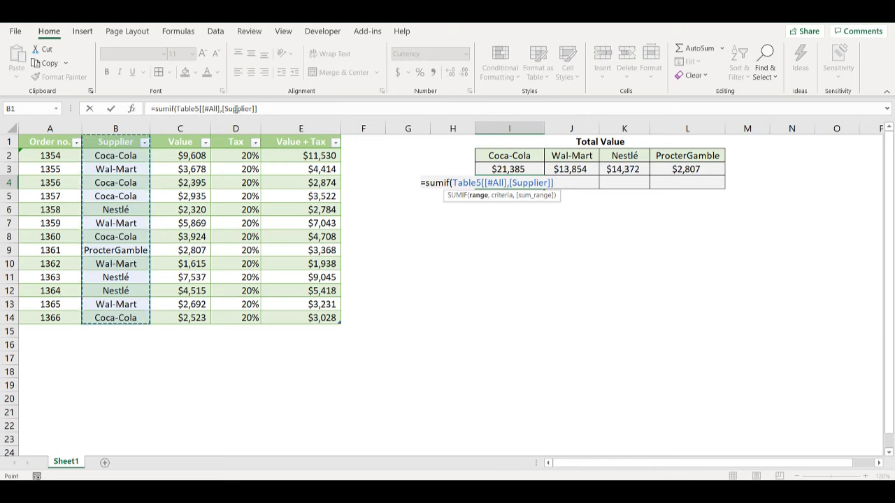
pyautogui.click(264, 108)
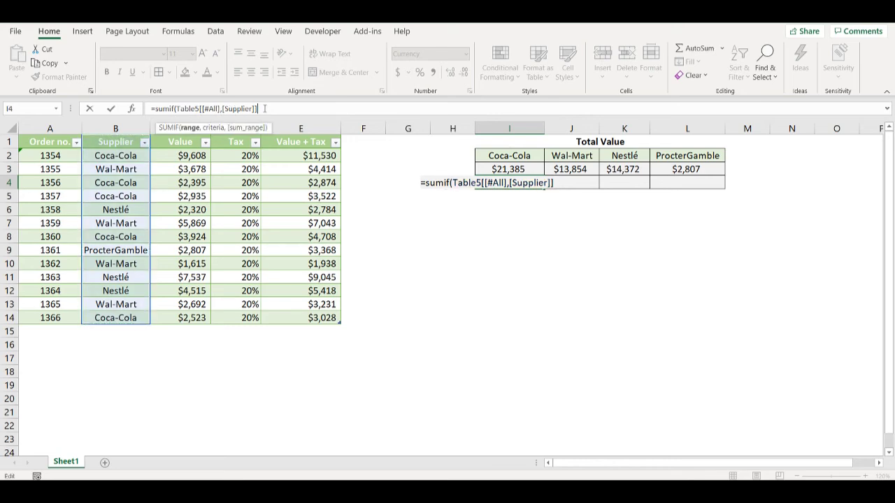
pyautogui.write(',')
pyautogui.click(529, 155)
pyautogui.write(',')
pyautogui.moveTo(190, 141); pyautogui.dragTo(205, 318)
pyautogui.write(')')
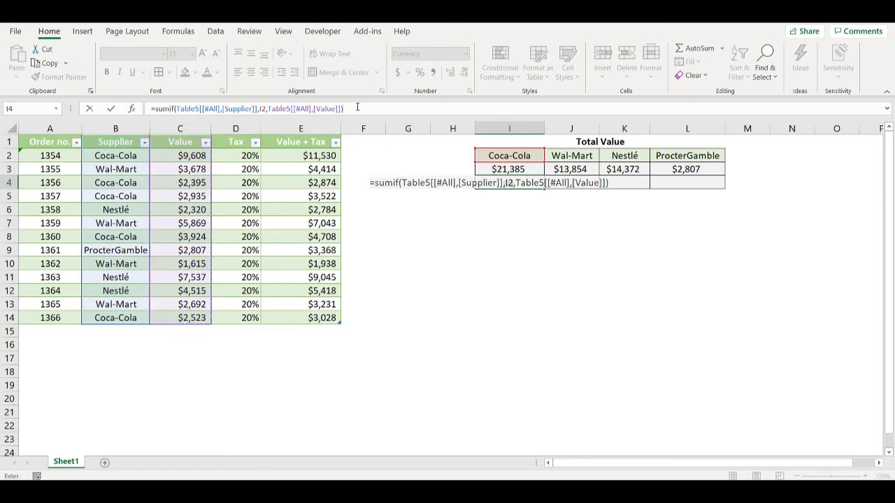
pyautogui.hotkey('ctrl', 'Return')
# - Copy the I4 formula across to L4 and compare the references in row 4 with those in row 3
pyautogui.click(532, 169)
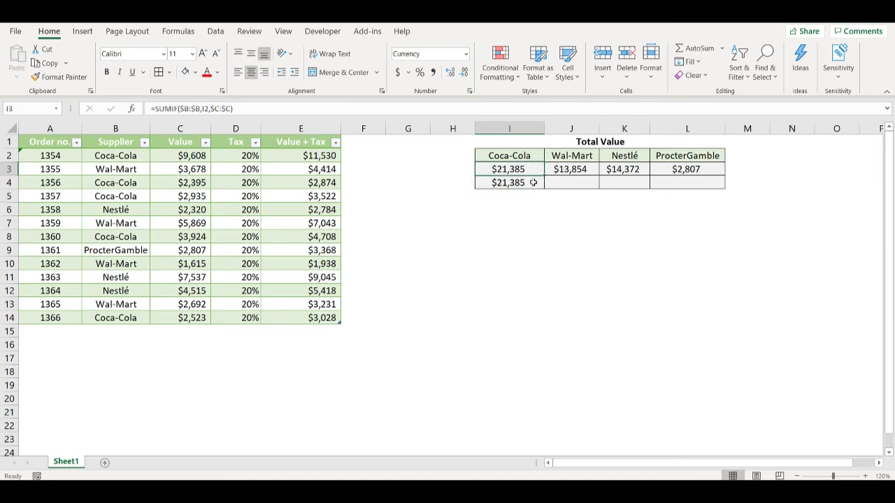
pyautogui.click(533, 182)
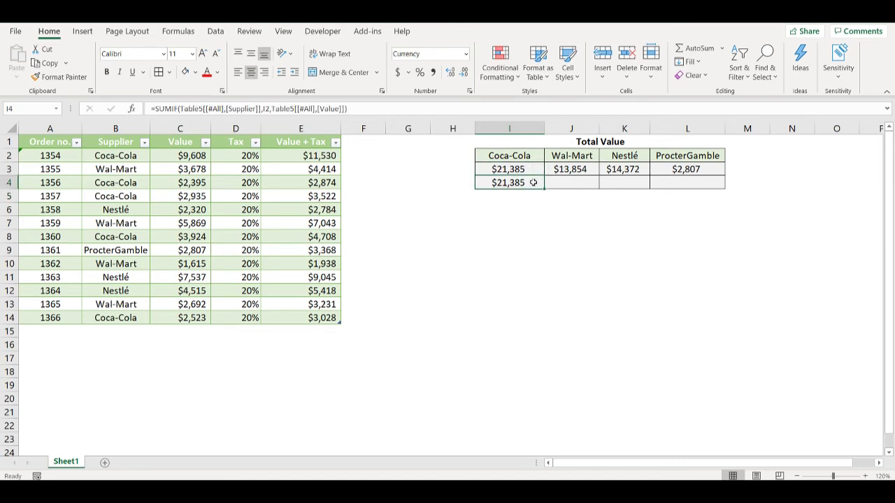
pyautogui.moveTo(544, 190); pyautogui.dragTo(704, 180)
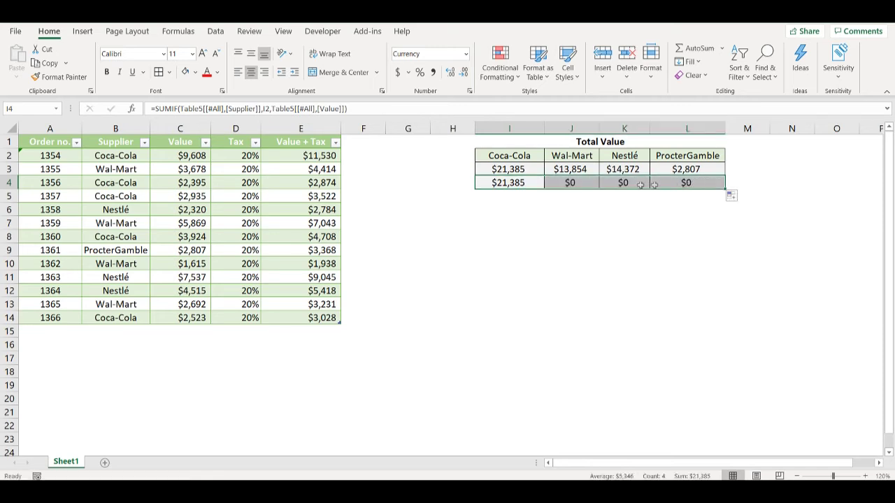
pyautogui.click(572, 183)
pyautogui.click(610, 182)
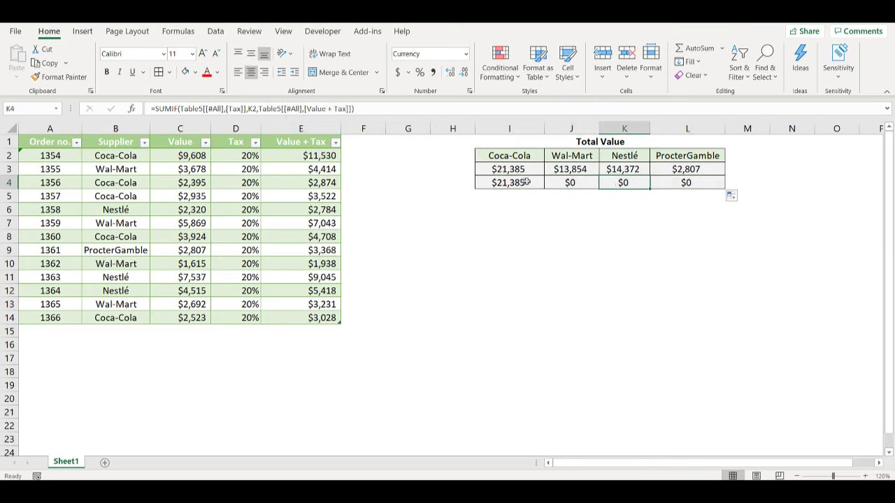
pyautogui.click(621, 168)
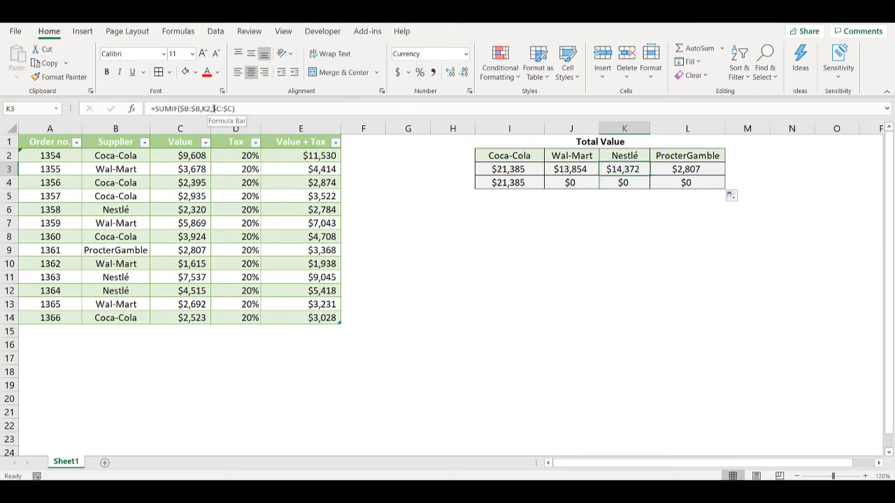
pyautogui.click(574, 183)
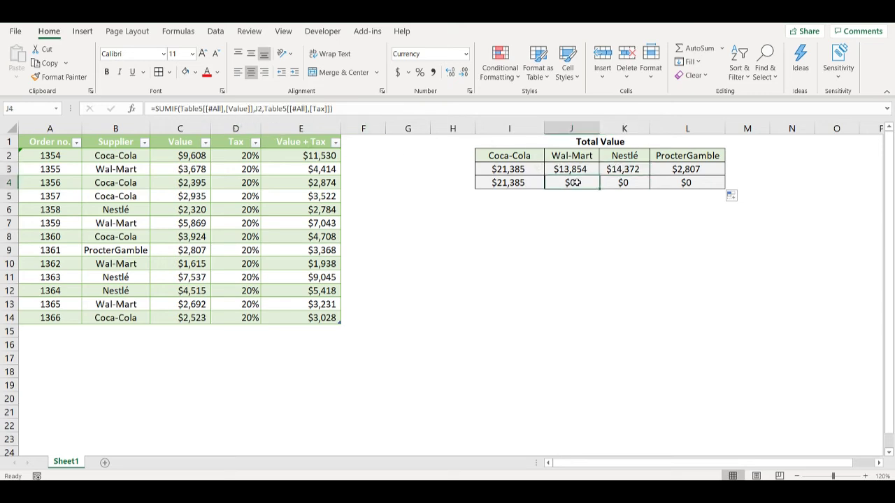
# - Lock the table column references in the I4 formula by changing them to [Supplier]:[Supplier] and [Value]:[Value]
pyautogui.click(523, 183)
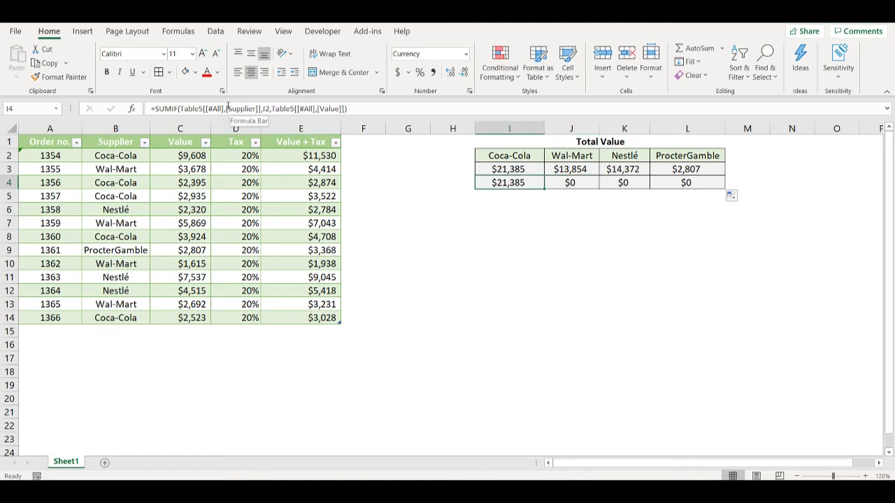
pyautogui.moveTo(226, 108); pyautogui.dragTo(260, 110)
pyautogui.hotkey('ctrl', 'c')
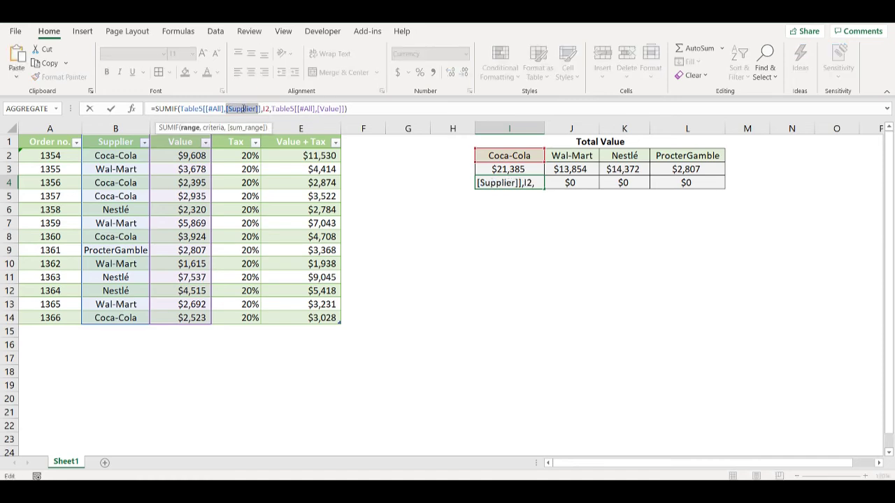
pyautogui.press('Right')
pyautogui.hotkey('ctrl', 'v')
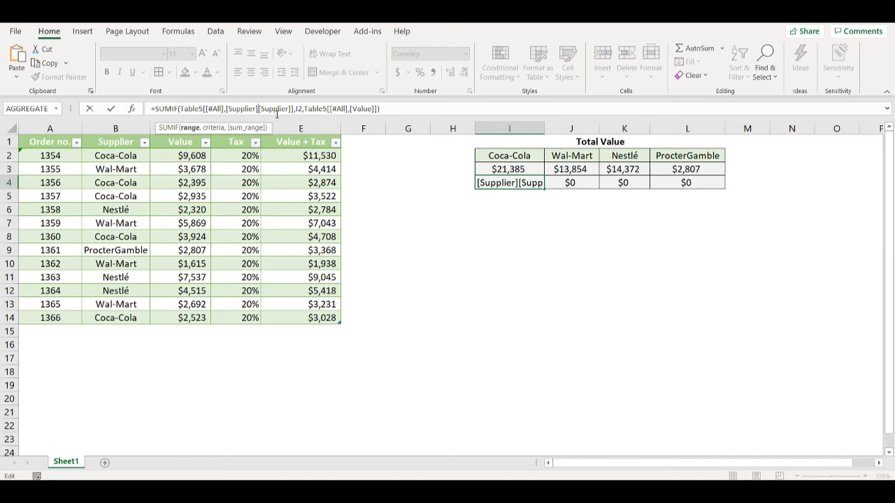
pyautogui.write(':')
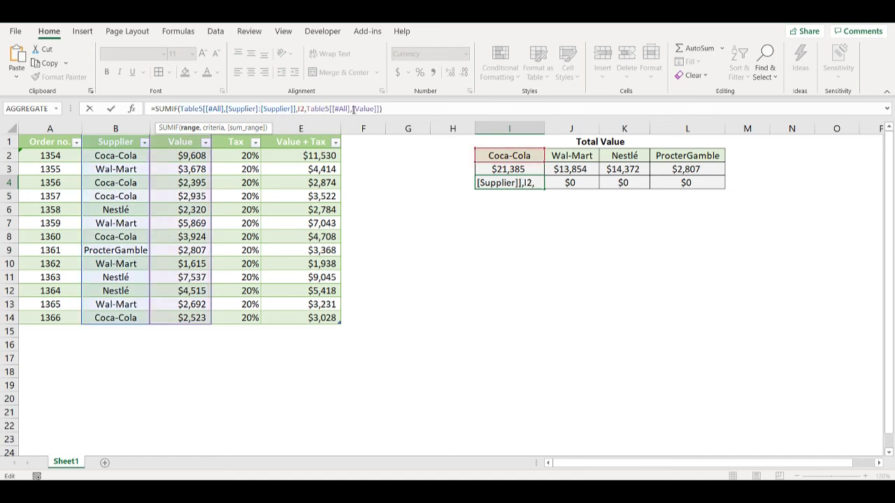
pyautogui.moveTo(352, 109); pyautogui.dragTo(378, 109)
pyautogui.write(']')
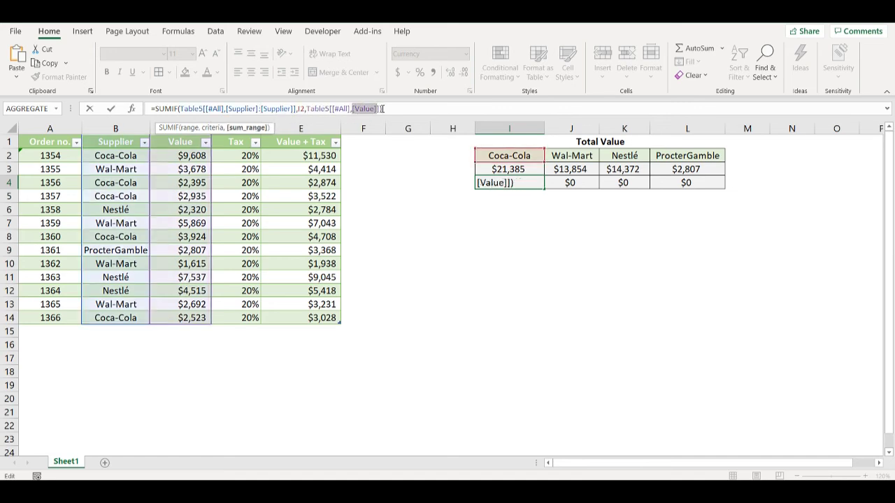
pyautogui.click(377, 109)
pyautogui.press('F4')
pyautogui.press('Return')
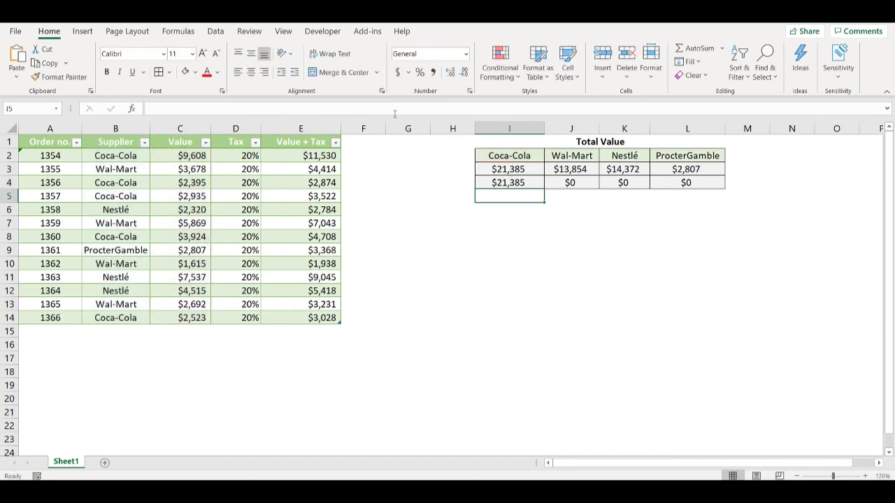
# - Copy the I4 formula with the locked column references across to L4 and check the formula in L4
pyautogui.click(538, 183)
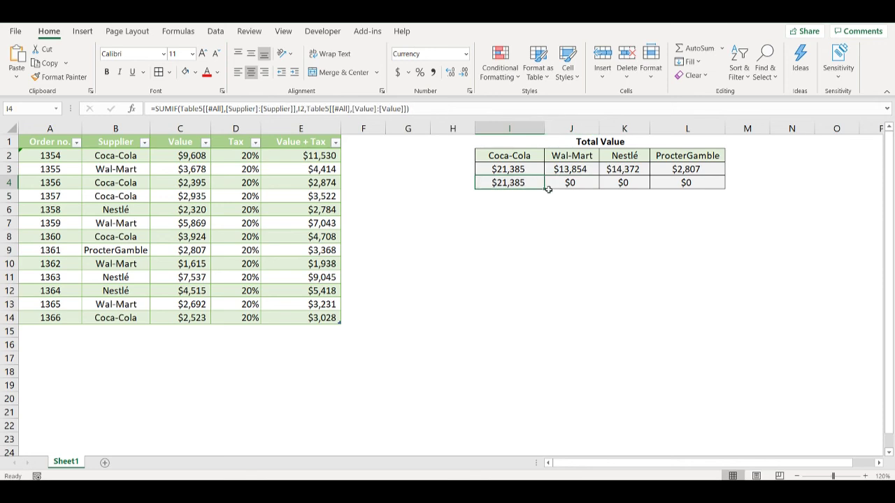
pyautogui.moveTo(545, 188); pyautogui.dragTo(708, 180)
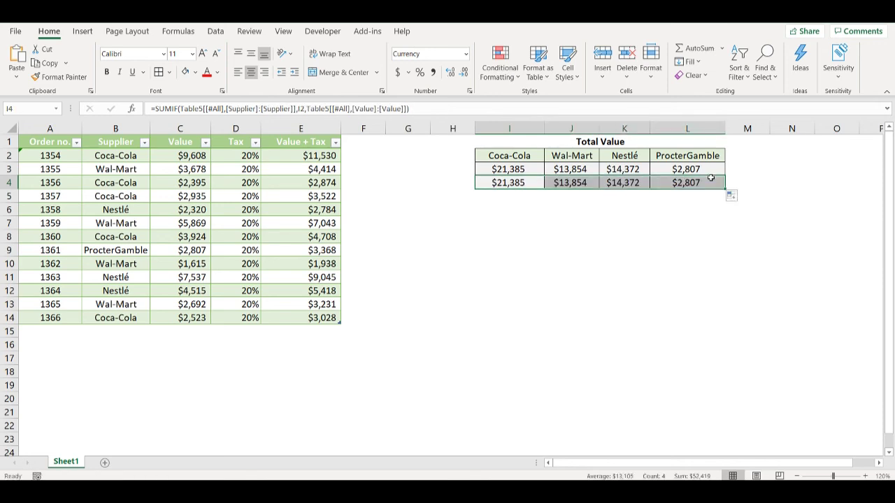
pyautogui.click(703, 181)
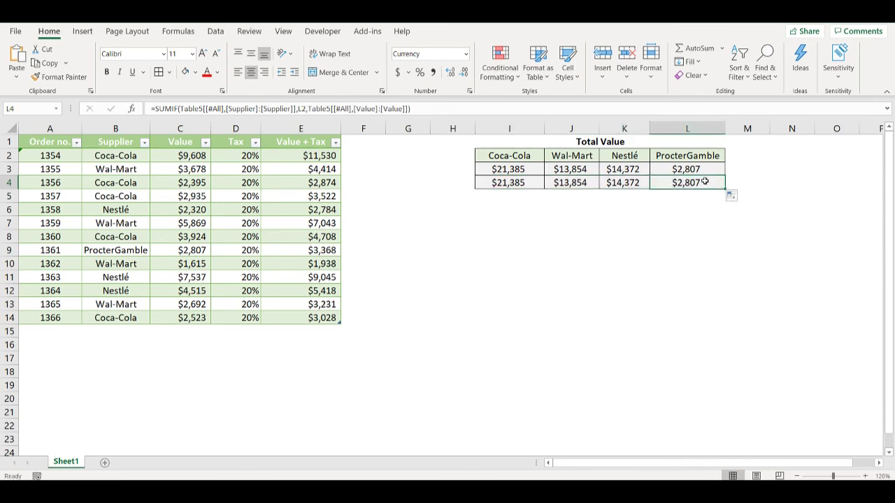
pyautogui.click(509, 205)
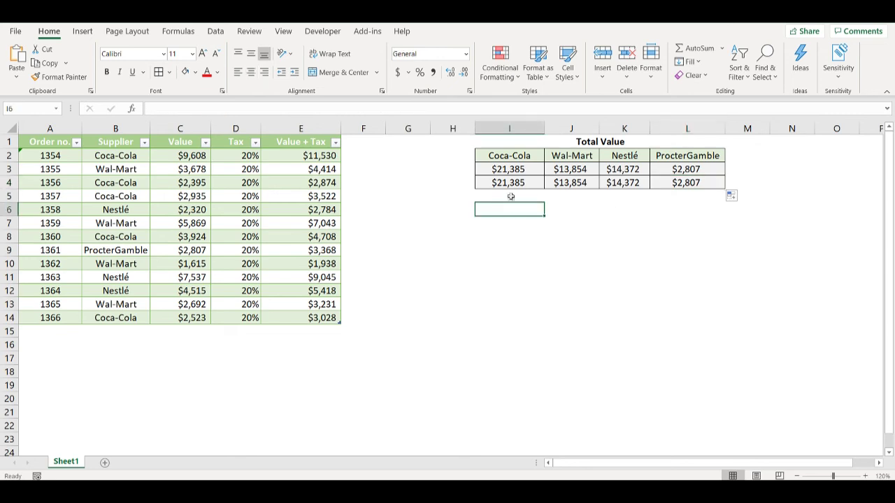
pyautogui.click(515, 184)
# - Convert the orders table to a normal range and inspect the cell references in the I4 formula
pyautogui.click(50, 156)
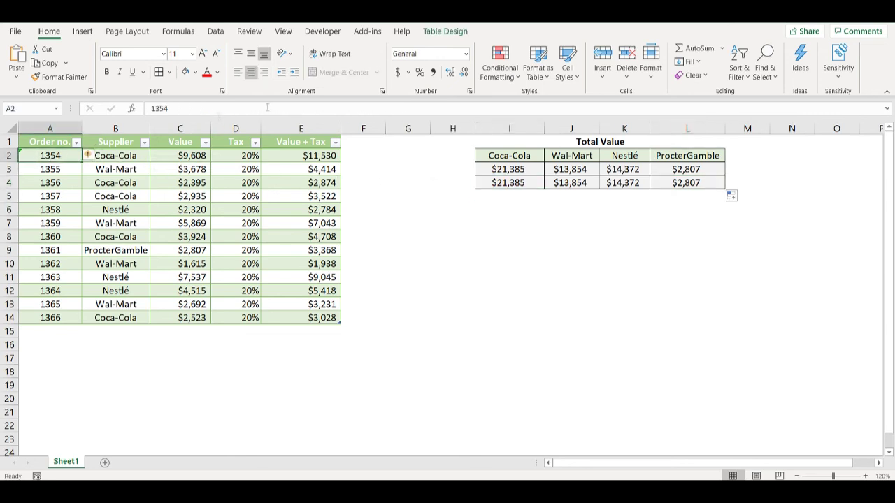
pyautogui.click(442, 32)
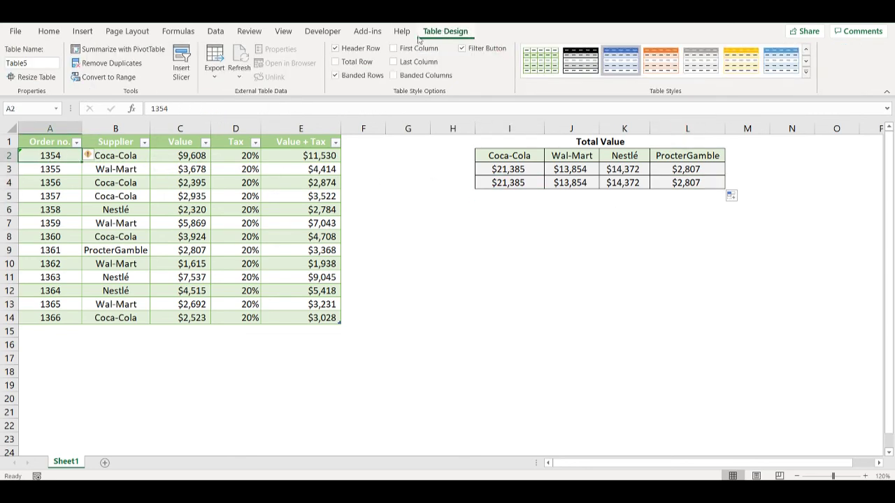
pyautogui.click(117, 83)
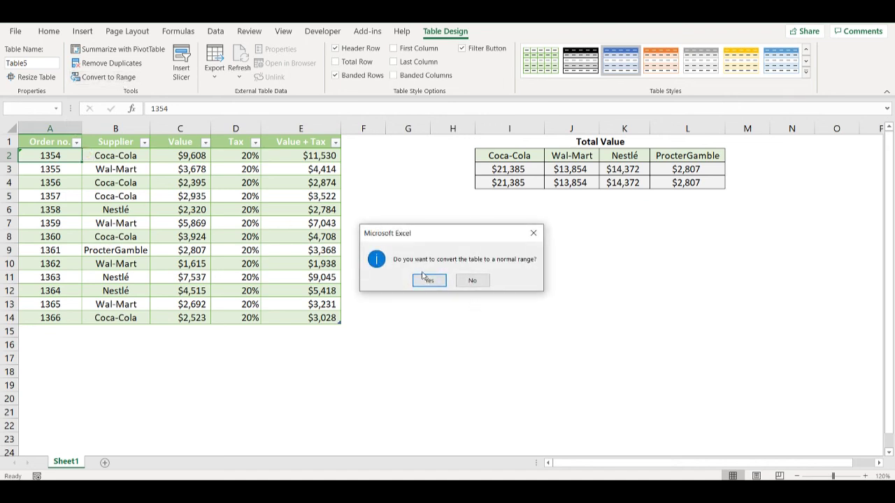
pyautogui.click(427, 281)
pyautogui.click(513, 185)
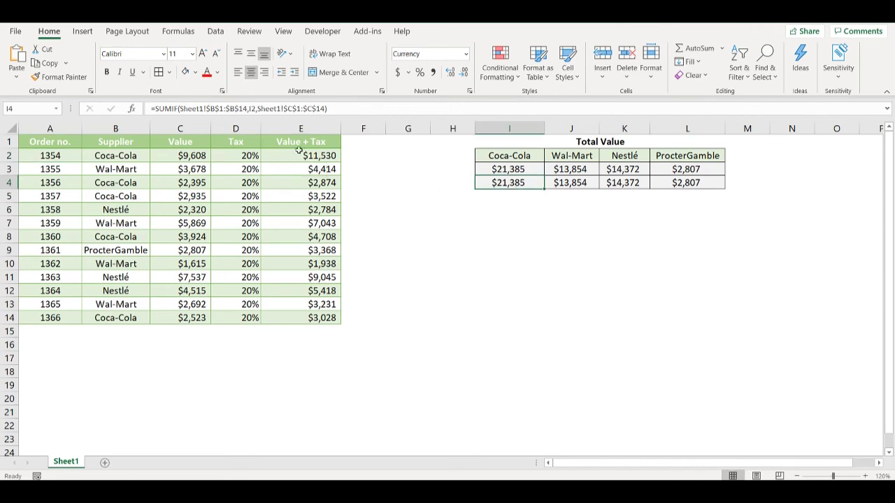
pyautogui.click(213, 109)
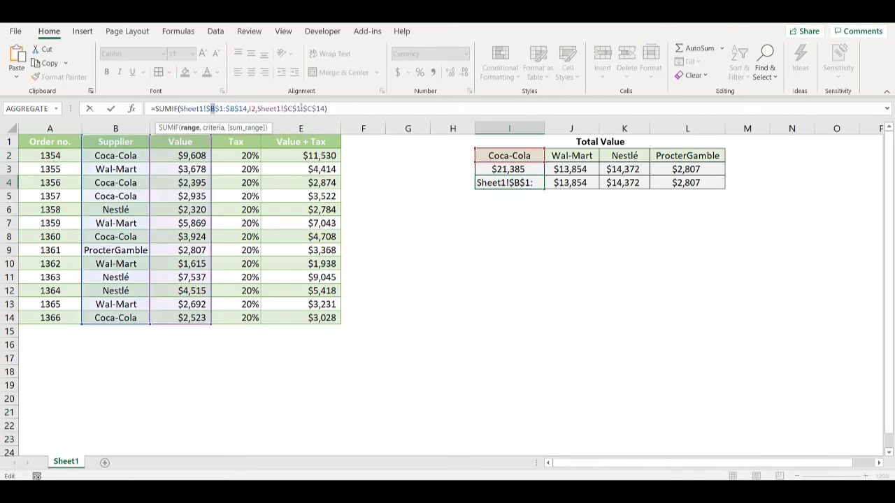
pyautogui.click(509, 236)
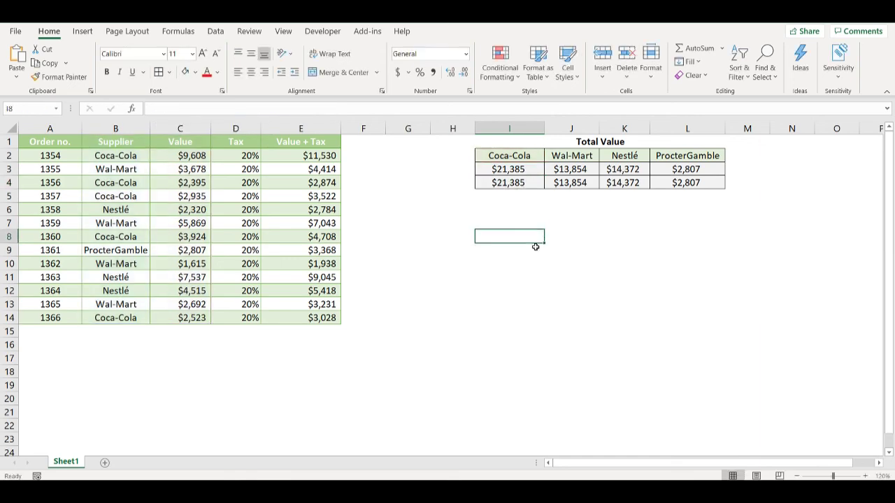